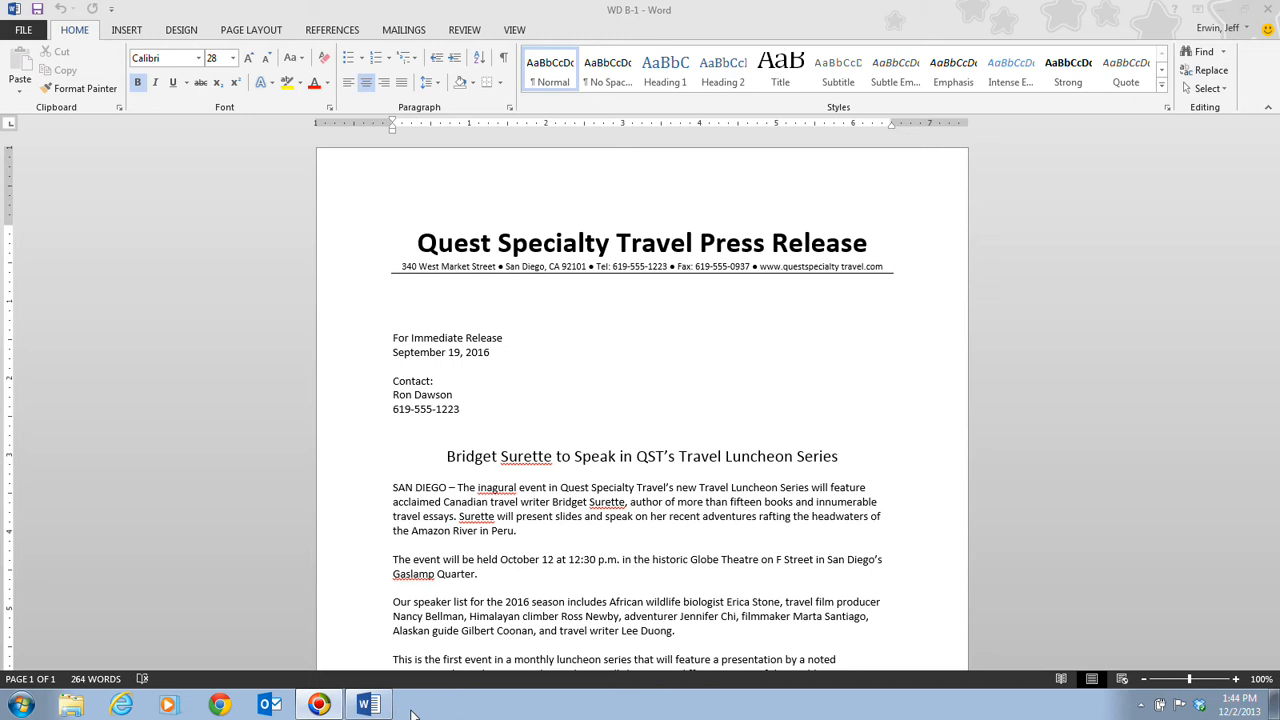
Step: Preview the release in Read Mode, then save it to the Desktop as 'WD B-Lecture PR'
left_click(1063, 680)
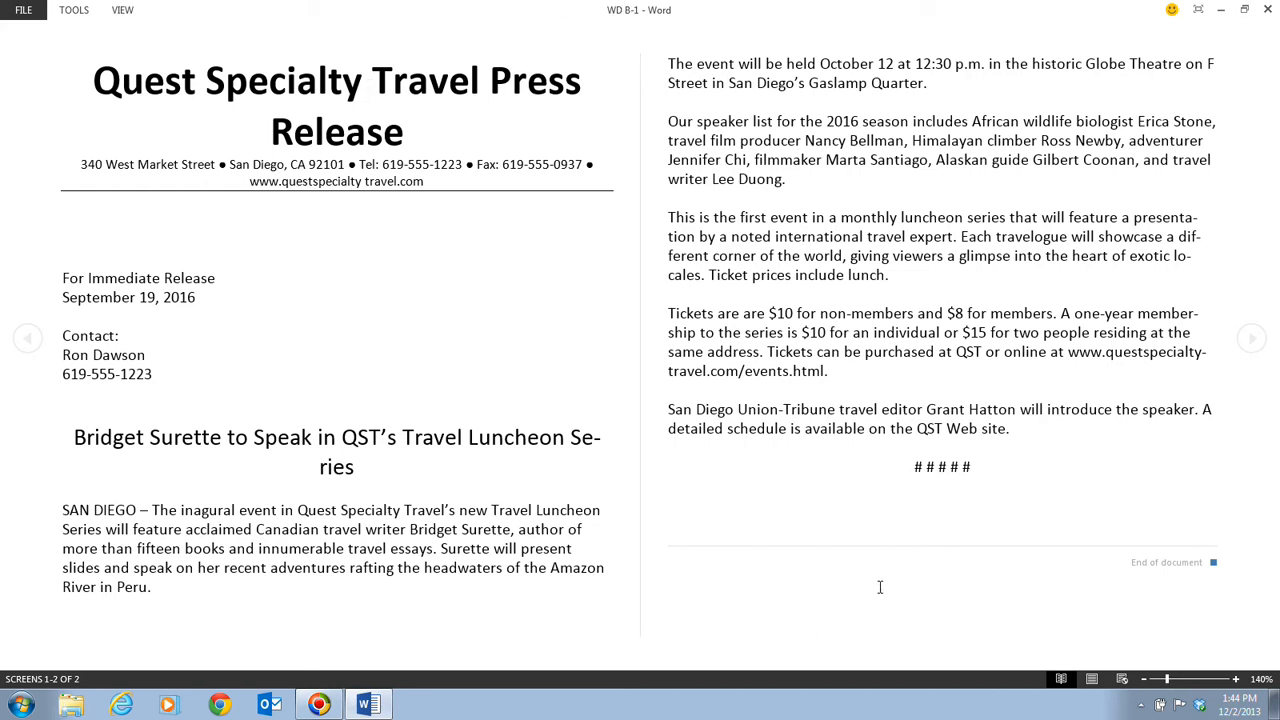
left_click(1091, 679)
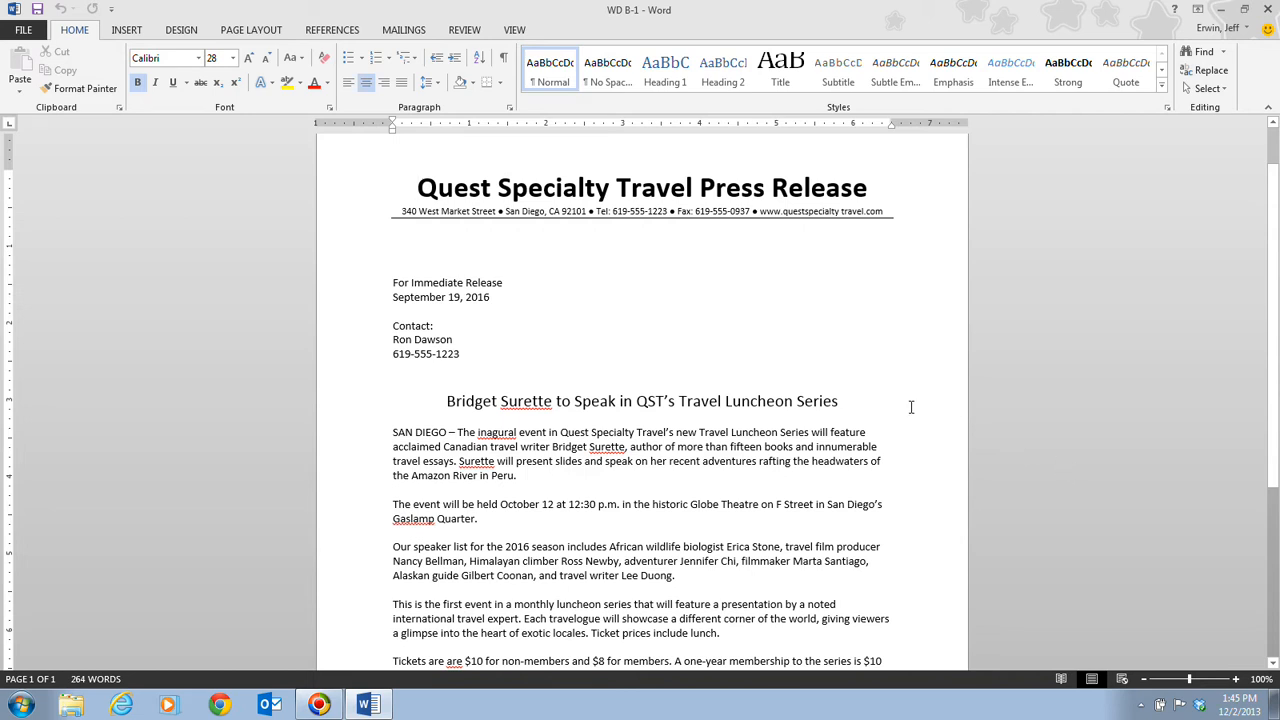
left_click(22, 30)
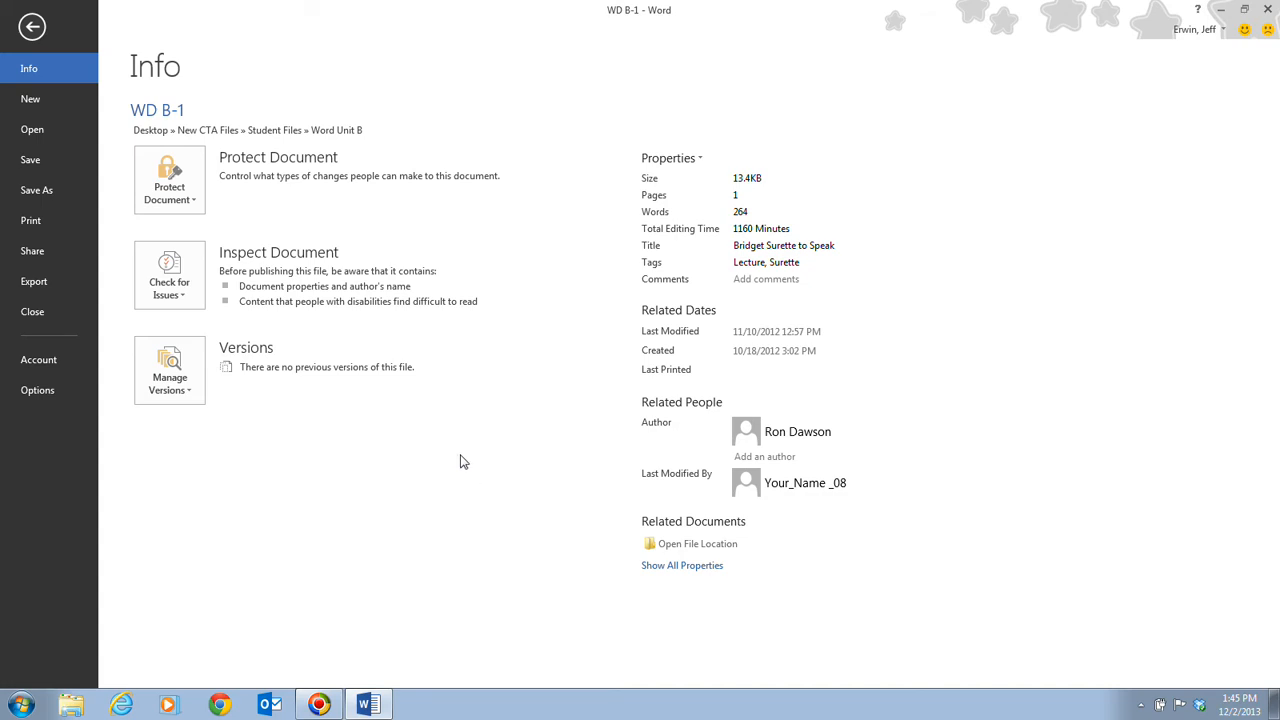
left_click(24, 192)
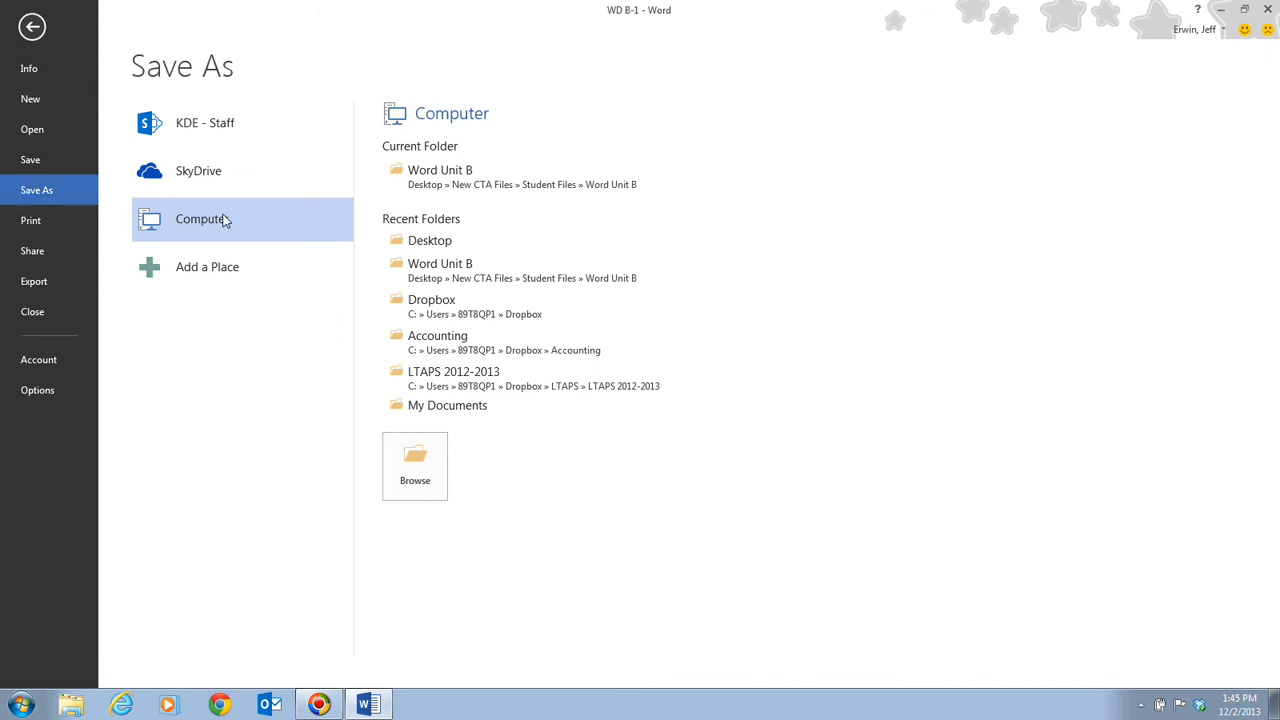
left_click(424, 462)
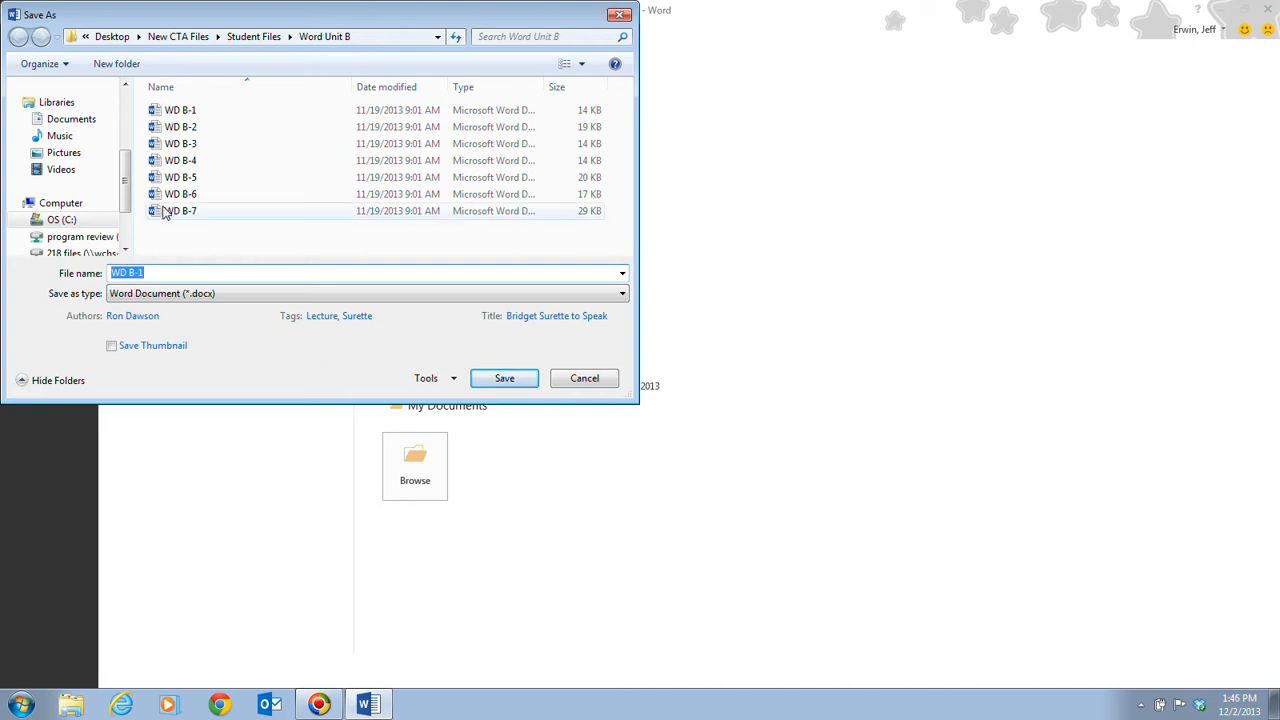
left_click_drag(128, 193, 125, 124)
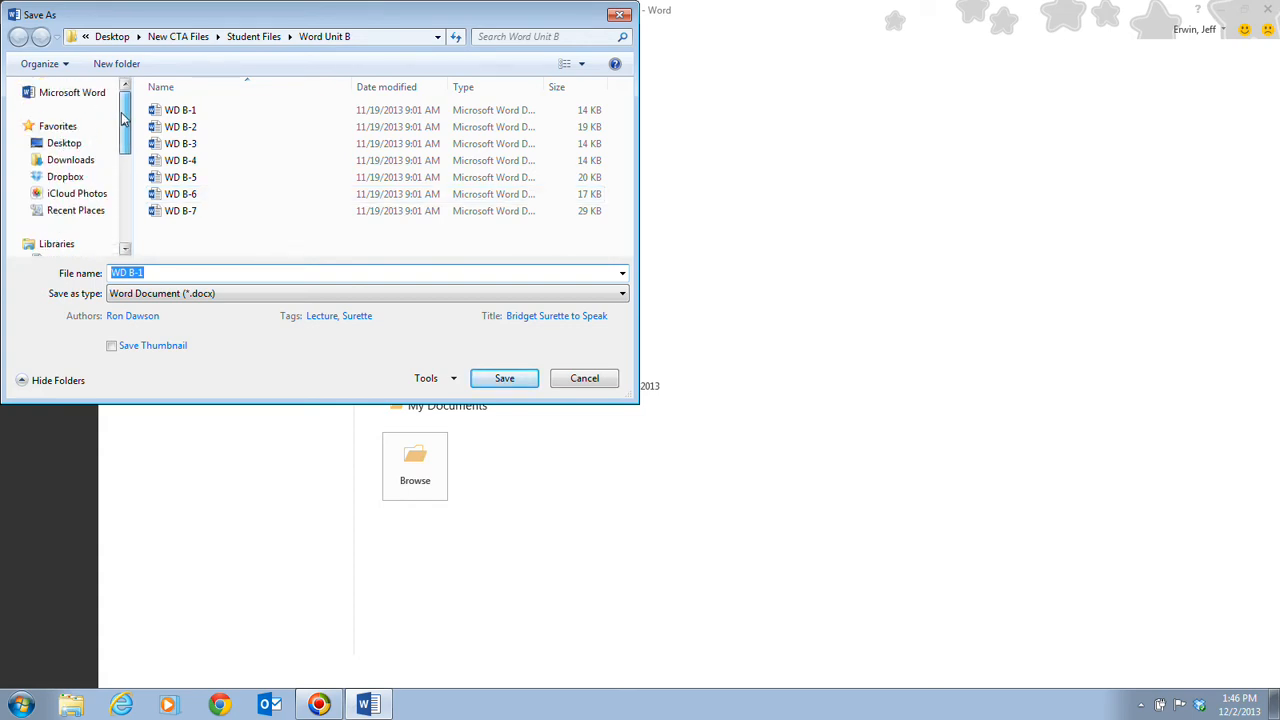
left_click(64, 143)
left_click(168, 268)
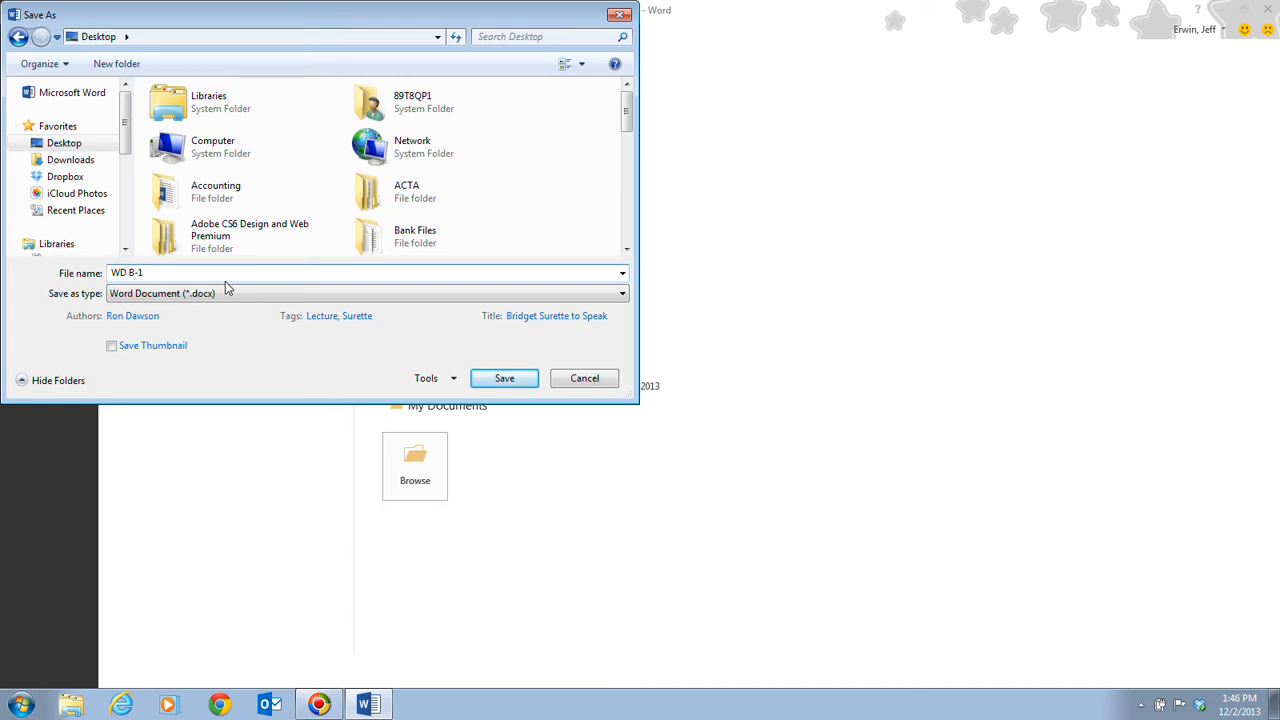
key("BackSpace")
key("BackSpace")
key("BackSpace")
key("BackSpace")
key("BackSpace")
key("BackSpace")
type("WD B-Lecture PR")
left_click(519, 386)
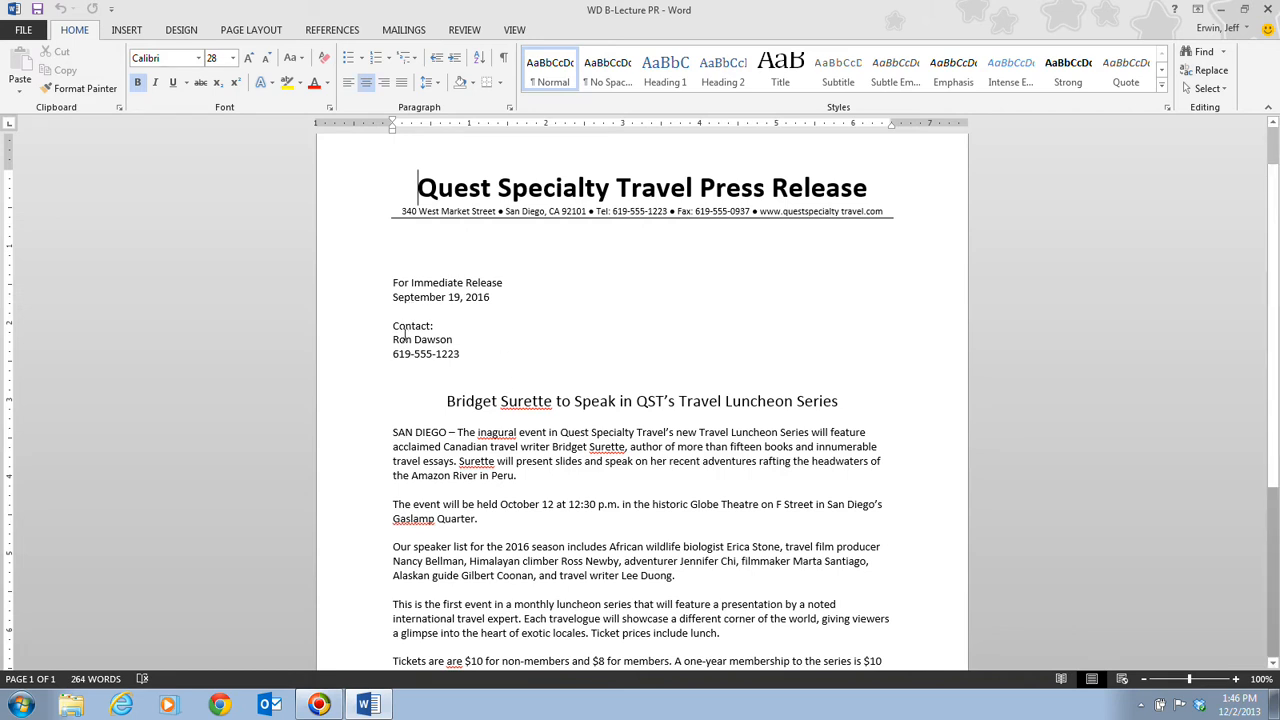
Step: Replace the name under Contact with the new contact person's name
left_click_drag(394, 339, 452, 333)
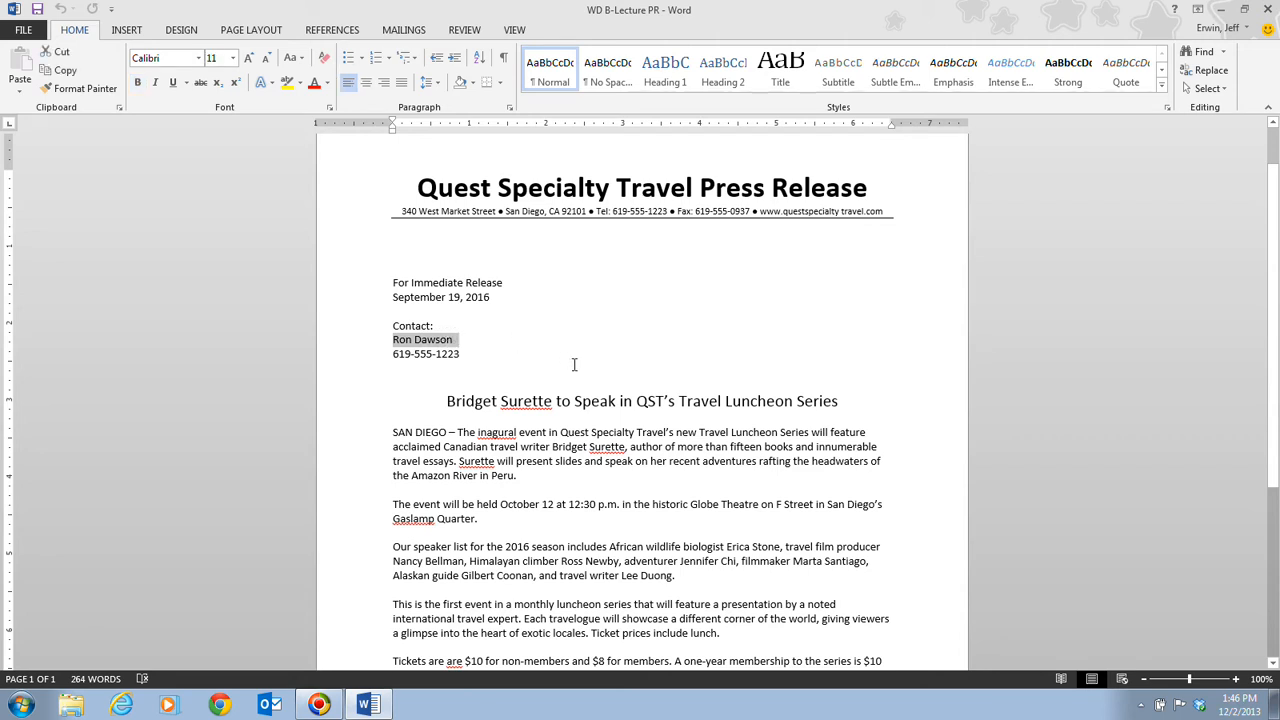
type("Jeff Erwin")
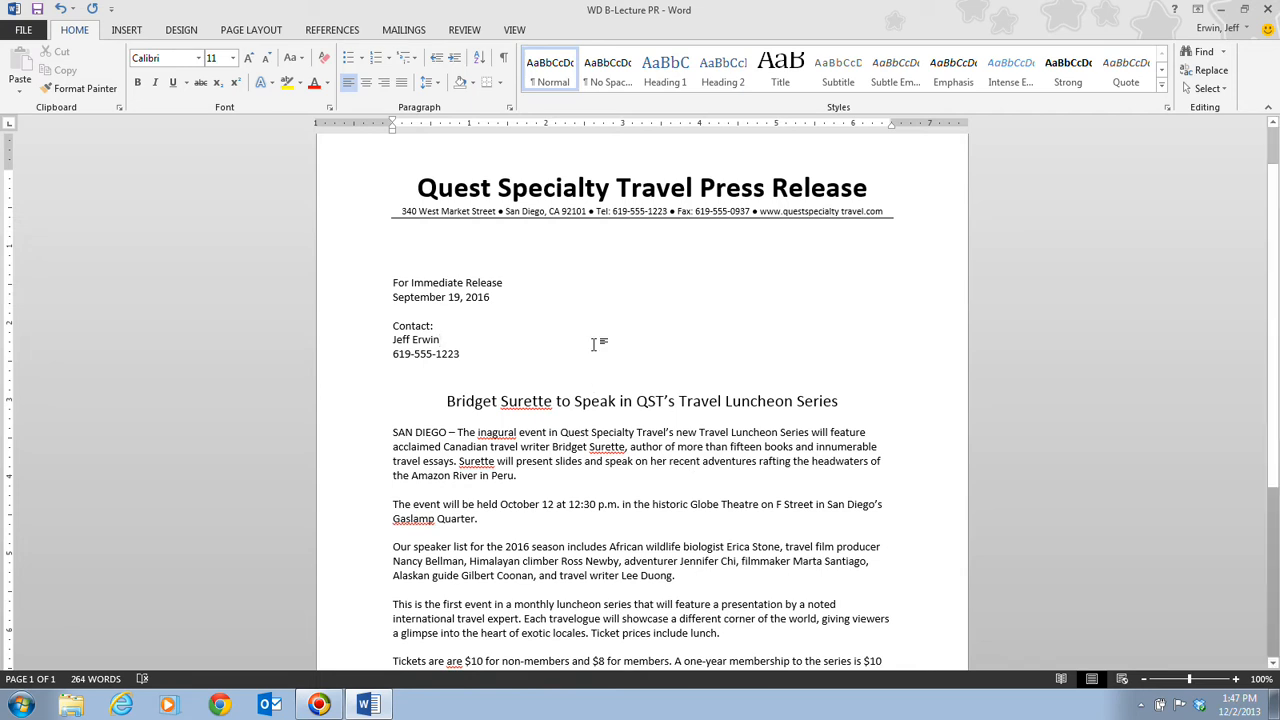
scroll(1278, 437, "down", 1)
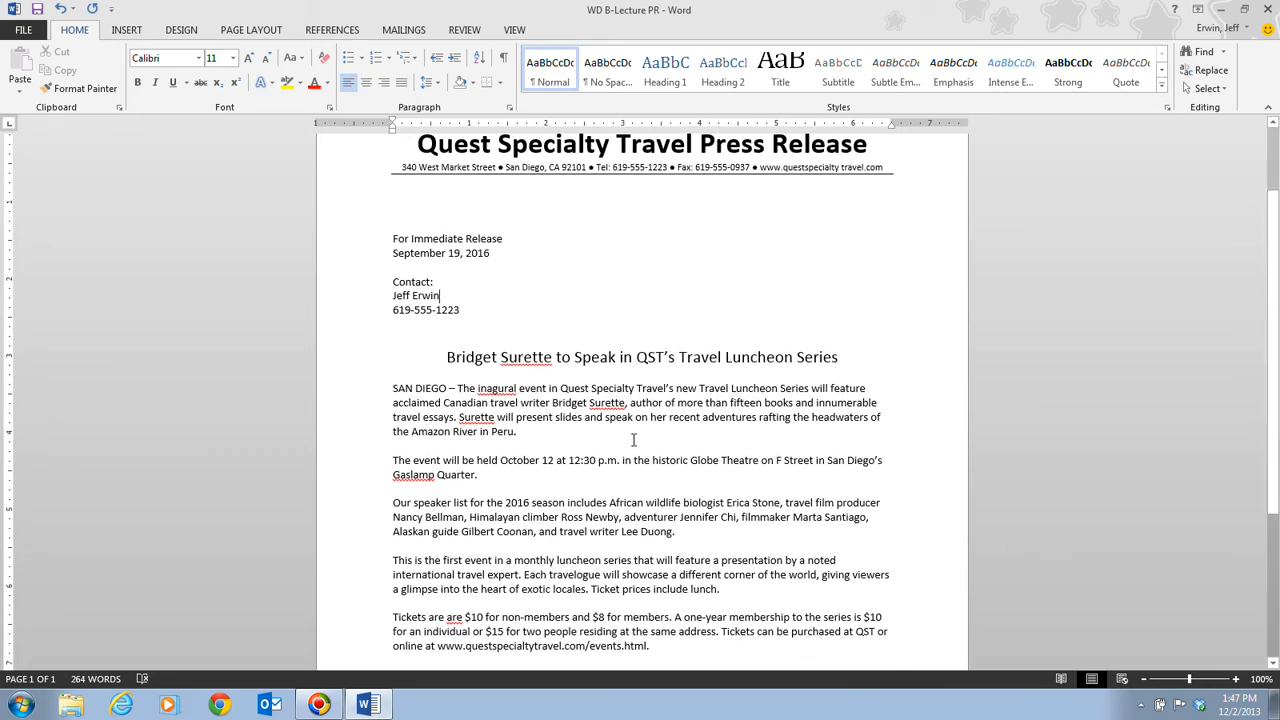
Step: Zoom the press release in to 120% and scroll through its paragraphs
left_click(1237, 680)
left_click(1237, 680)
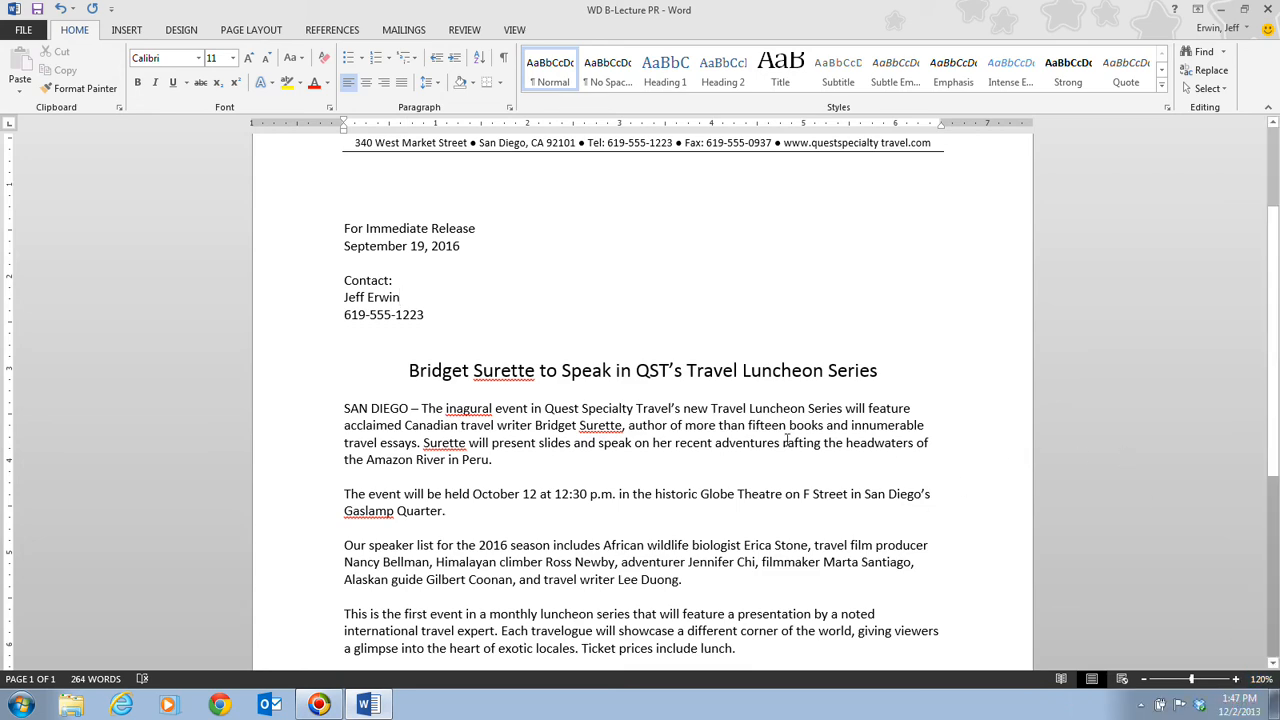
scroll(788, 440, "down", 3)
scroll(528, 295, "up", 4)
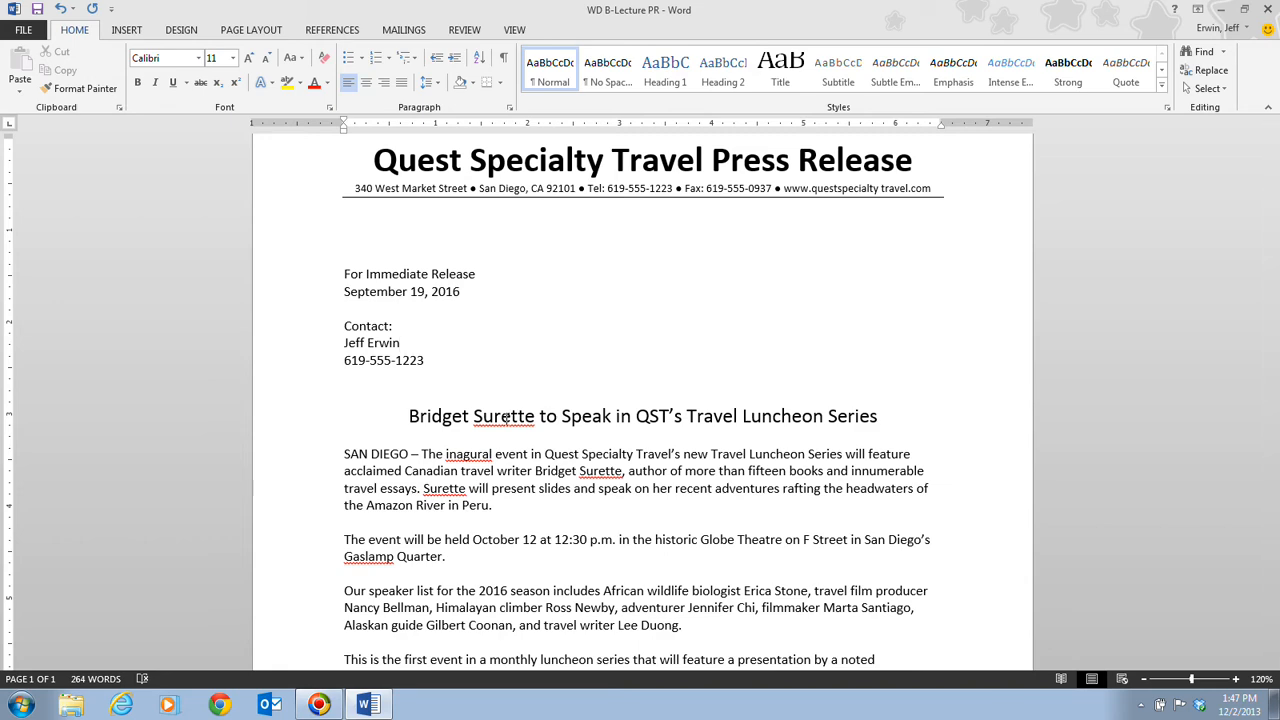
scroll(505, 418, "down", 5)
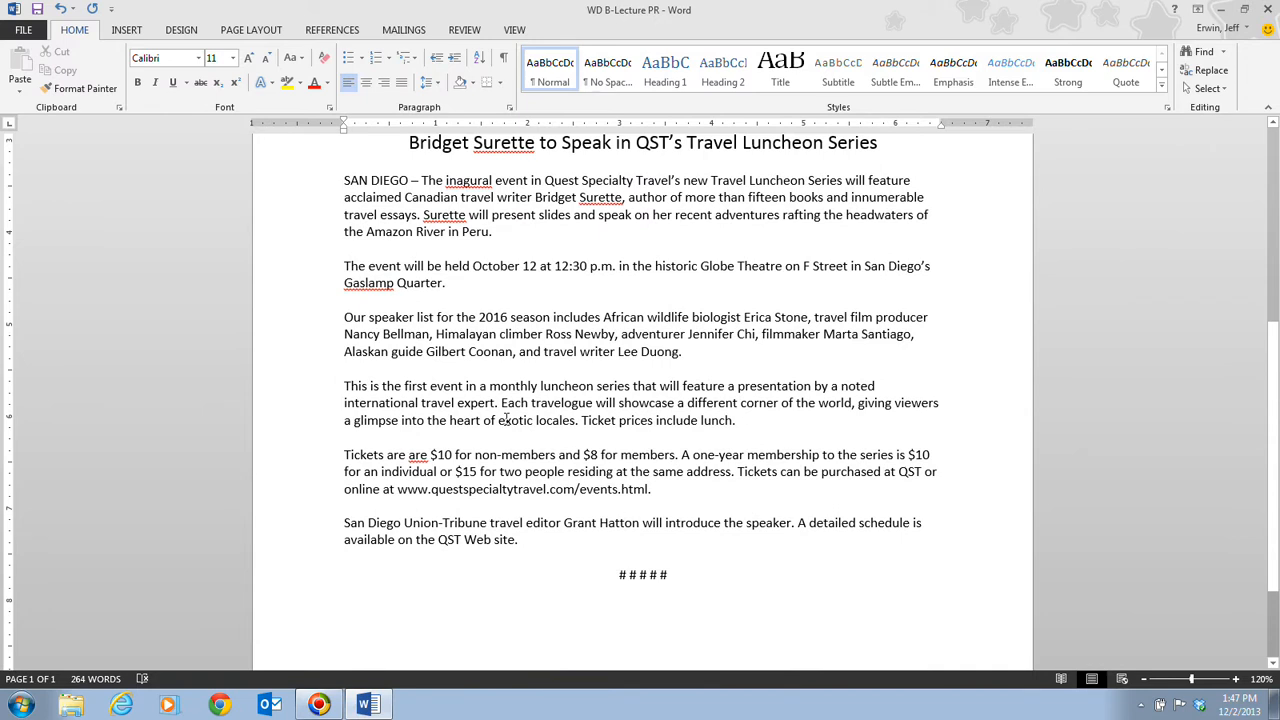
Step: Turn on Show/Hide ¶ to display paragraph marks and space dots
left_click(503, 59)
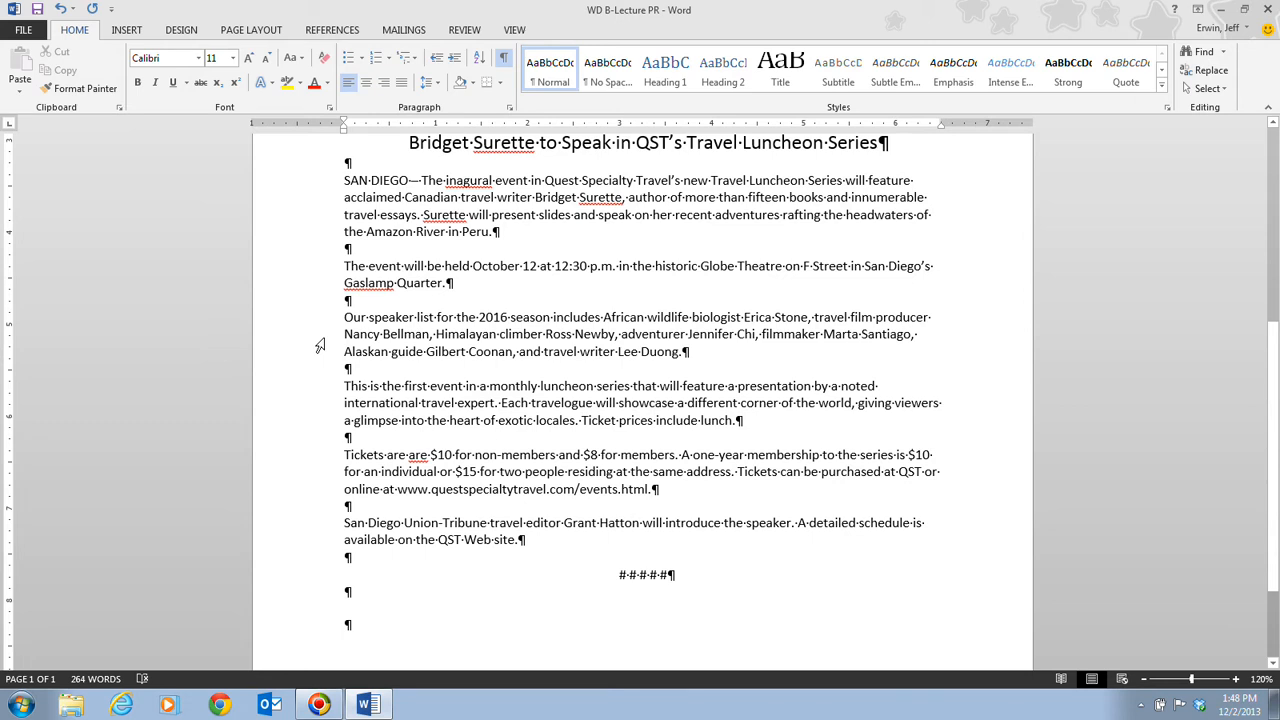
Step: Cut the Alaskan guide's entry, including its trailing comma, from the 2016 speaker list
left_click_drag(343, 351, 518, 351)
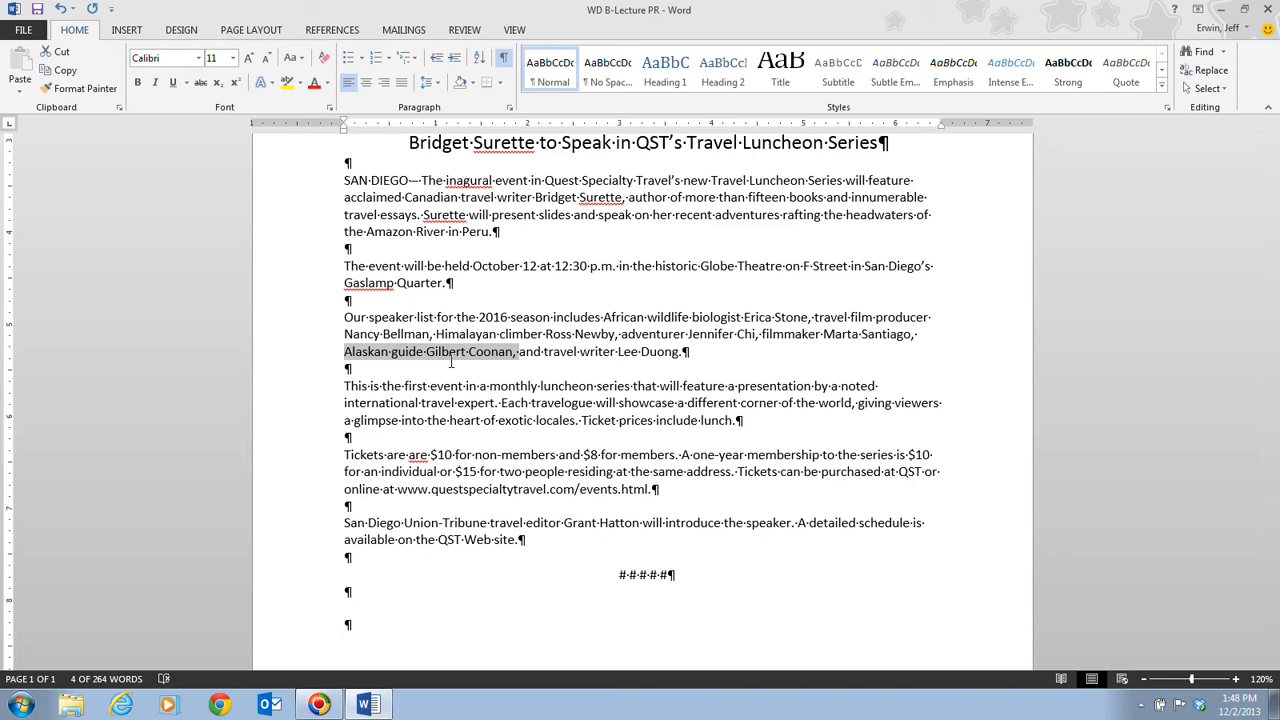
left_click(52, 54)
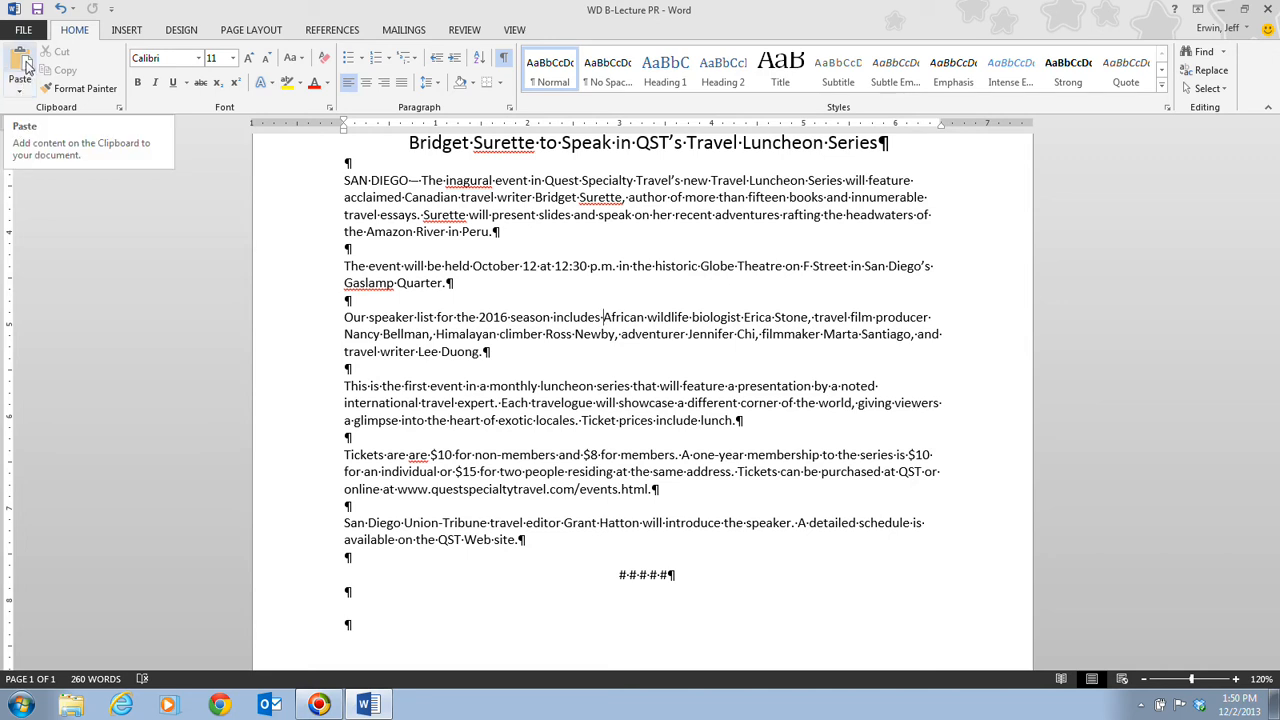
Step: Paste the Alaskan guide before 'African' and select 'Ticket prices include lunch.'
left_click(20, 62)
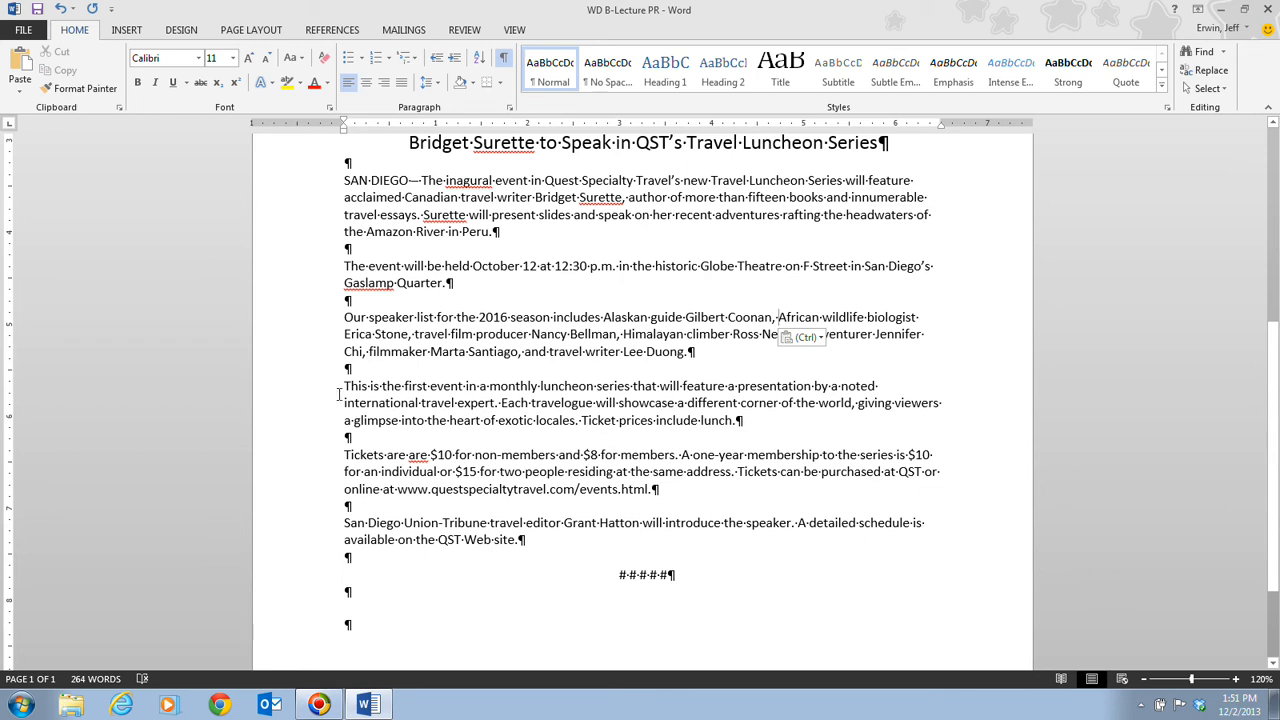
left_click(648, 420, "ctrl")
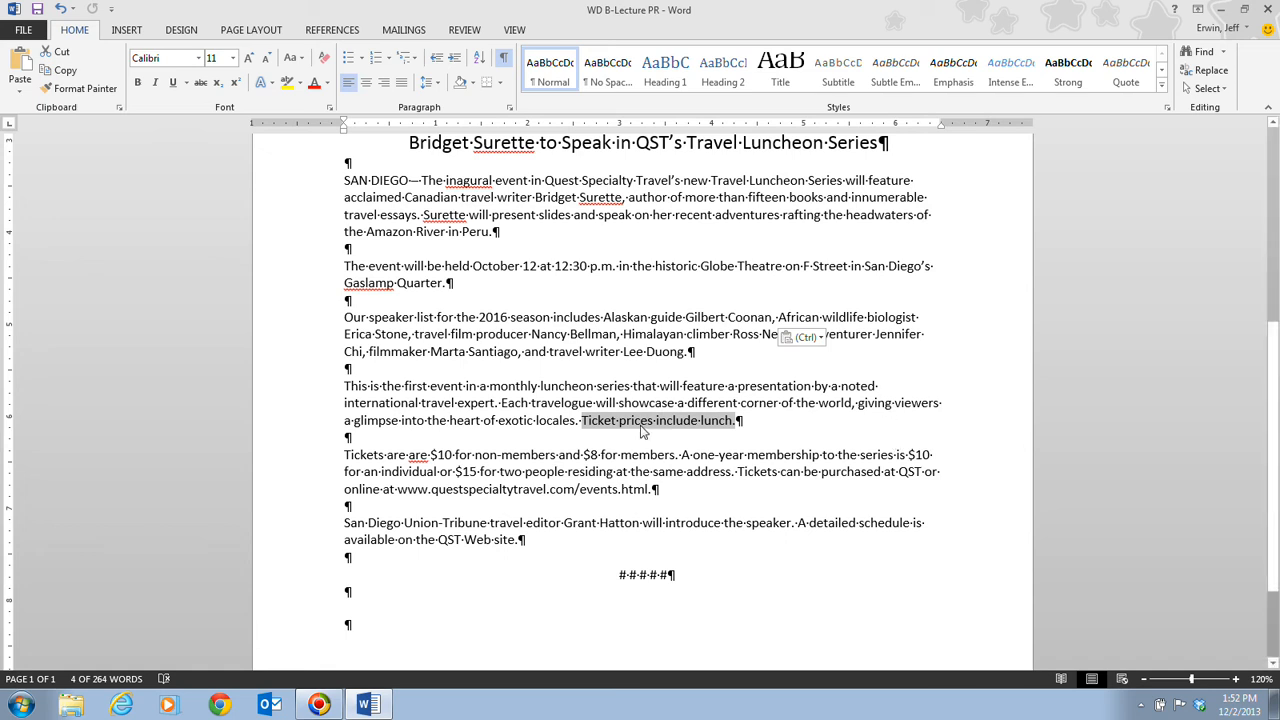
Step: Drag 'Ticket prices include lunch.' to the end of the tickets paragraph, after 'events.html.'
left_click_drag(638, 422, 636, 425)
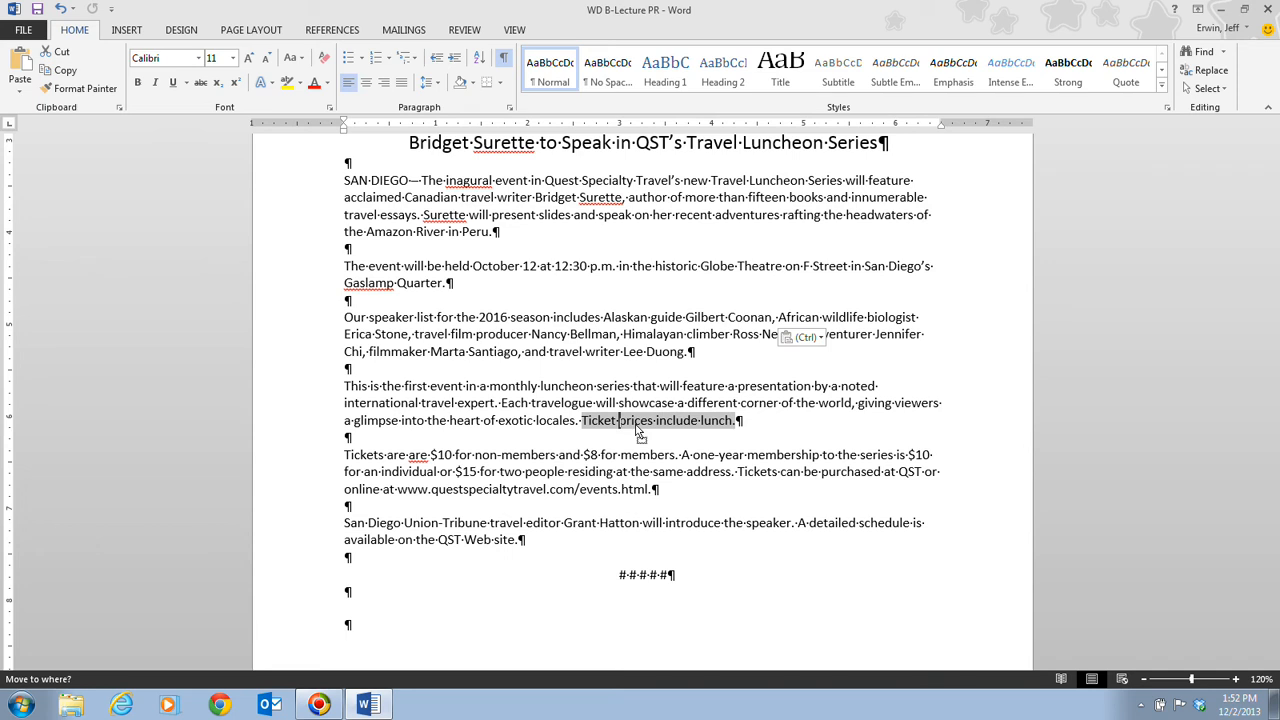
left_click_drag(640, 430, 606, 322)
left_click_drag(607, 325, 613, 340)
left_click_drag(613, 340, 617, 357)
left_click_drag(617, 357, 657, 448)
left_click_drag(657, 448, 660, 450)
left_click_drag(660, 453, 650, 382)
left_click_drag(650, 382, 655, 492)
left_click_drag(656, 493, 658, 496)
left_click_drag(658, 497, 658, 497)
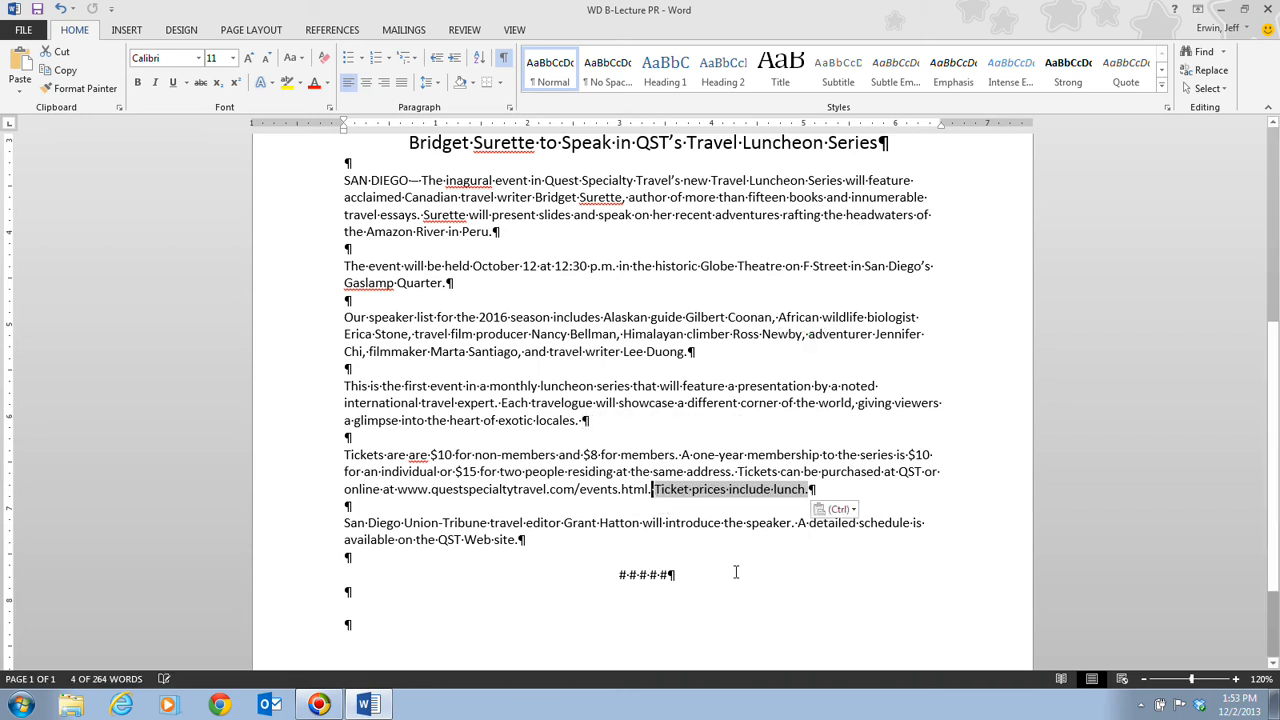